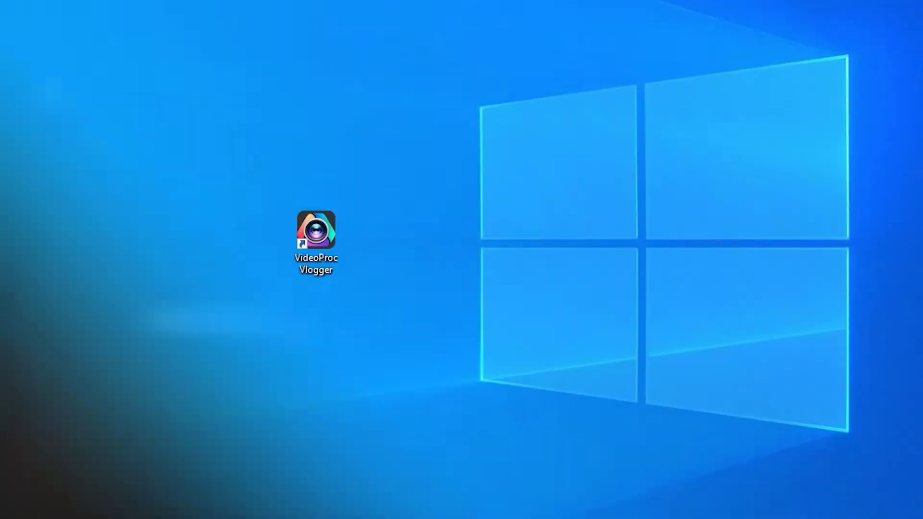
Step: Launch VideoProc Vlogger and create a new project named 'audio beat'
{"action": "double_click", "coordinate": [336, 236]}
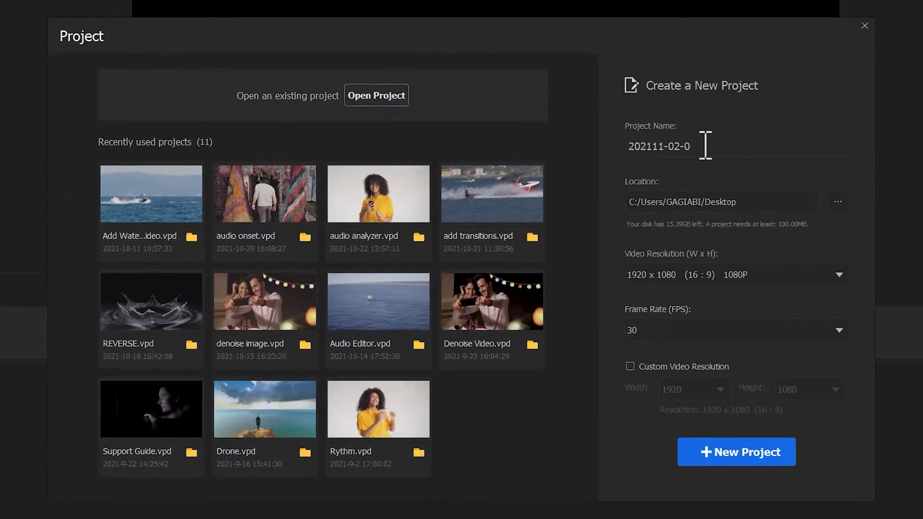
{"action": "triple_click", "coordinate": [725, 136]}
{"action": "type", "text": "audio beat"}
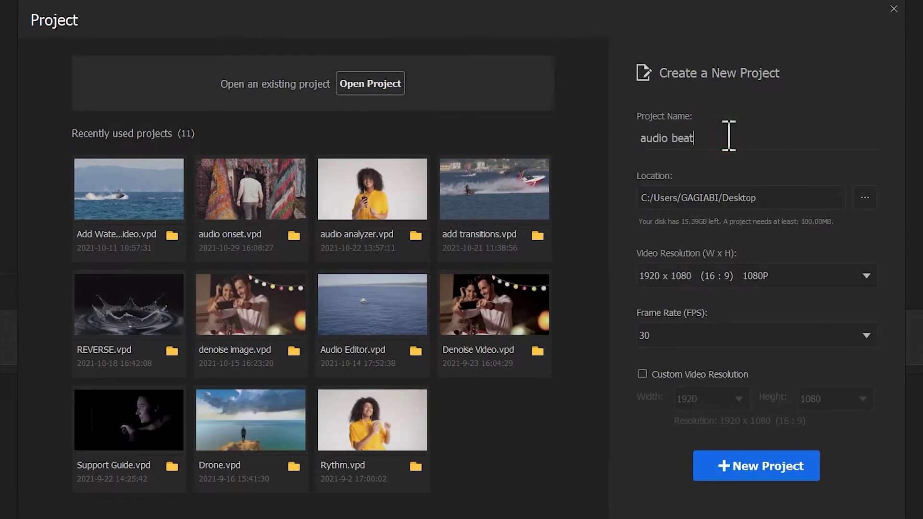
{"action": "left_click", "coordinate": [756, 465]}
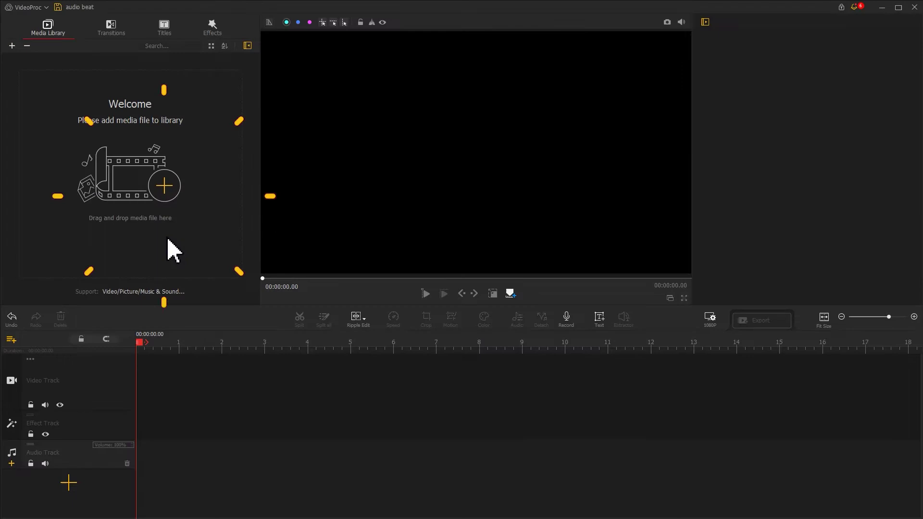
Step: Import every clip and the MP3 from the beat folder into the media library
{"action": "left_click", "coordinate": [165, 186]}
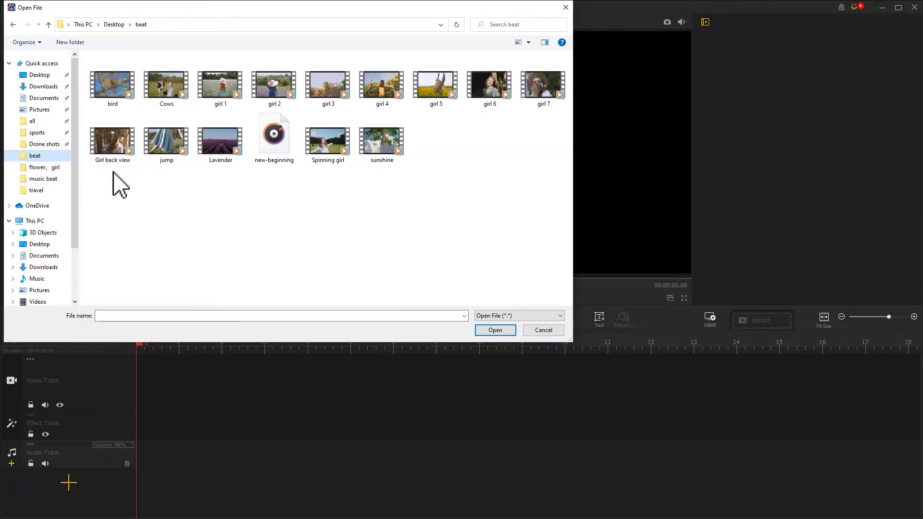
{"action": "left_click_drag", "start_coordinate": [113, 181], "coordinate": [573, 108]}
{"action": "left_click", "coordinate": [496, 330]}
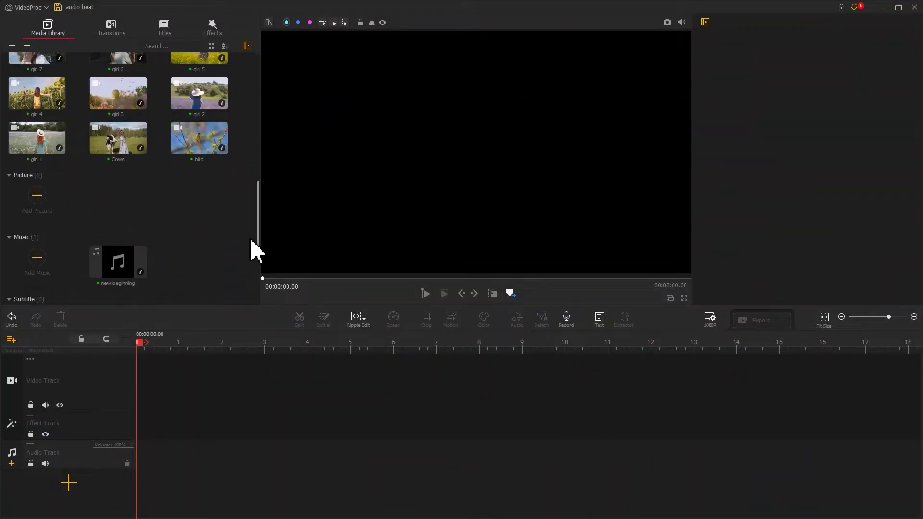
Step: Place new-beginning on the audio track, set the playhead near 2.5 s, and enter the Audio Editor
{"action": "mouse_move", "coordinate": [130, 264]}
{"action": "left_mouse_down"}
{"action": "mouse_move", "coordinate": [149, 399]}
{"action": "mouse_move", "coordinate": [138, 454]}
{"action": "left_mouse_up"}
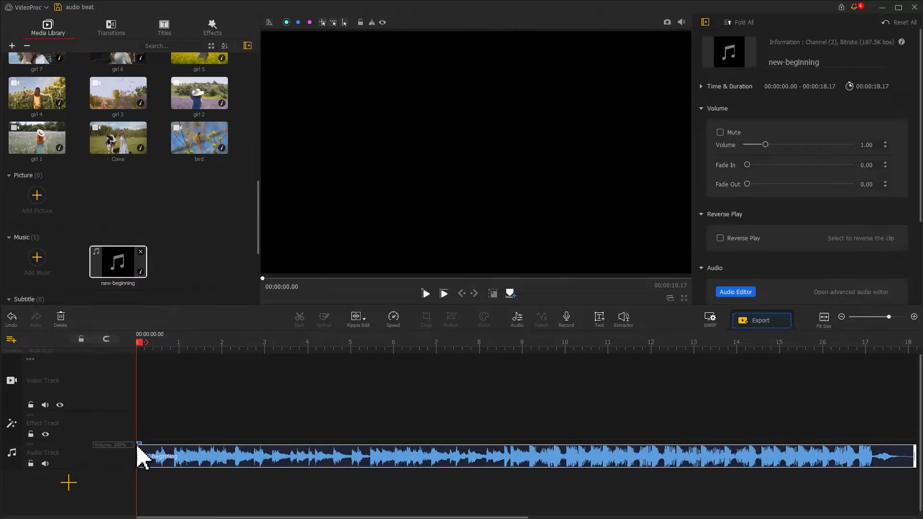
{"action": "left_click", "coordinate": [242, 460]}
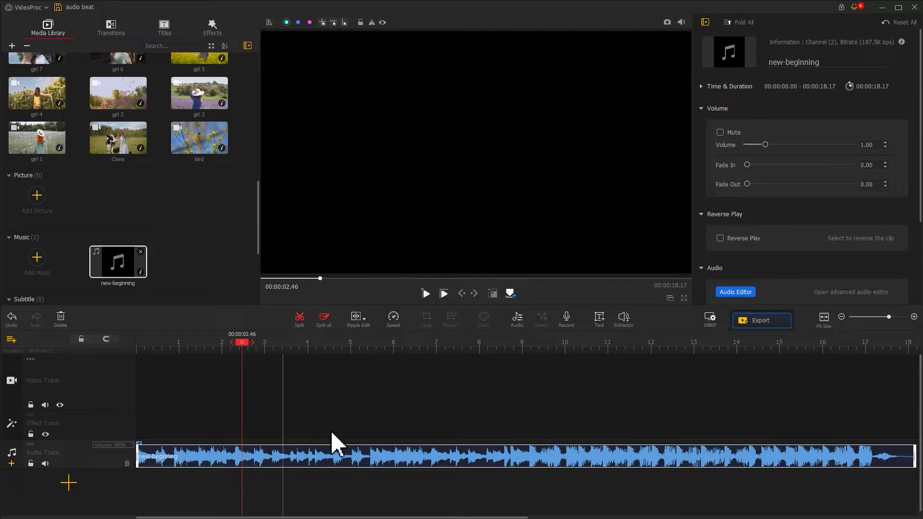
{"action": "left_click", "coordinate": [517, 330]}
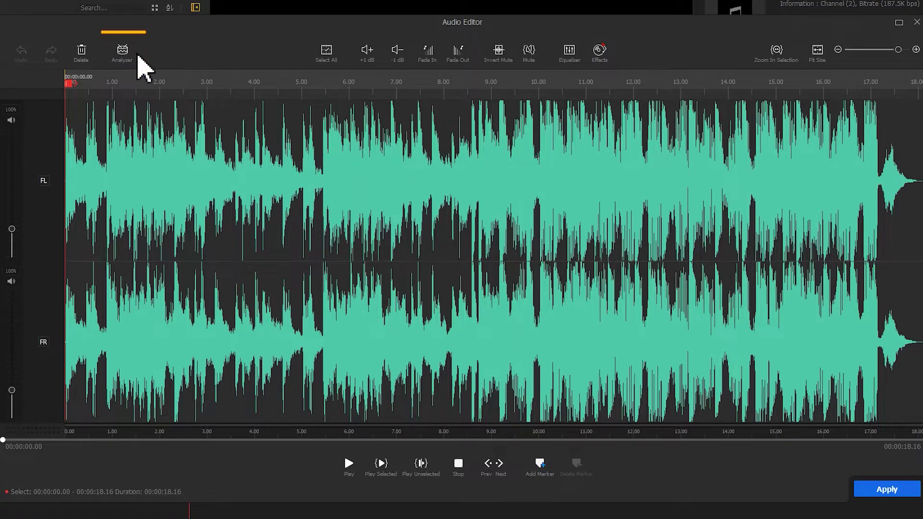
Step: Run the Analyzer with Audio Beat detection on the new-beginning waveform
{"action": "left_click", "coordinate": [122, 54]}
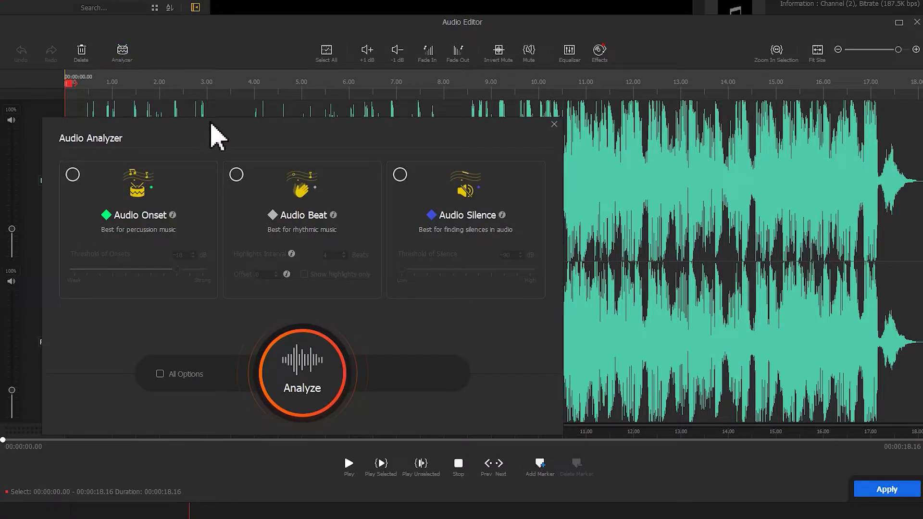
{"action": "left_click_drag", "start_coordinate": [216, 134], "coordinate": [401, 119]}
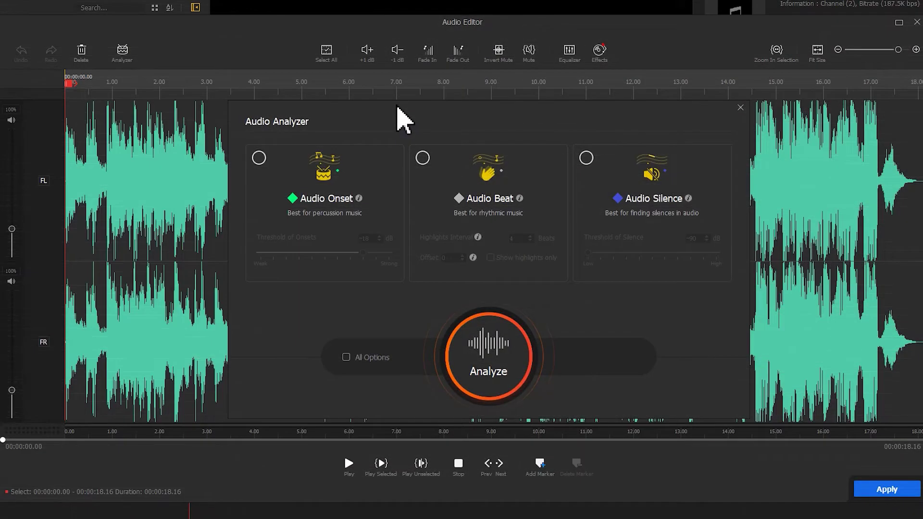
{"action": "left_click", "coordinate": [423, 159]}
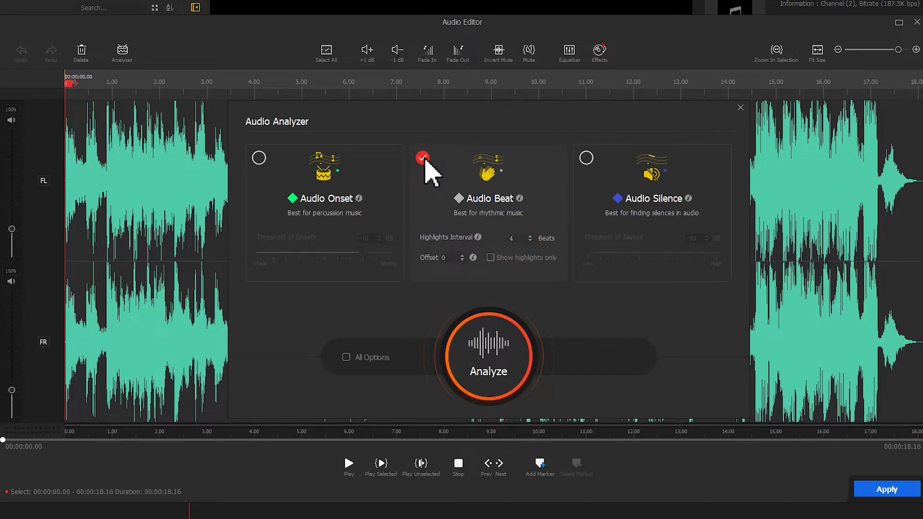
{"action": "left_click", "coordinate": [474, 360]}
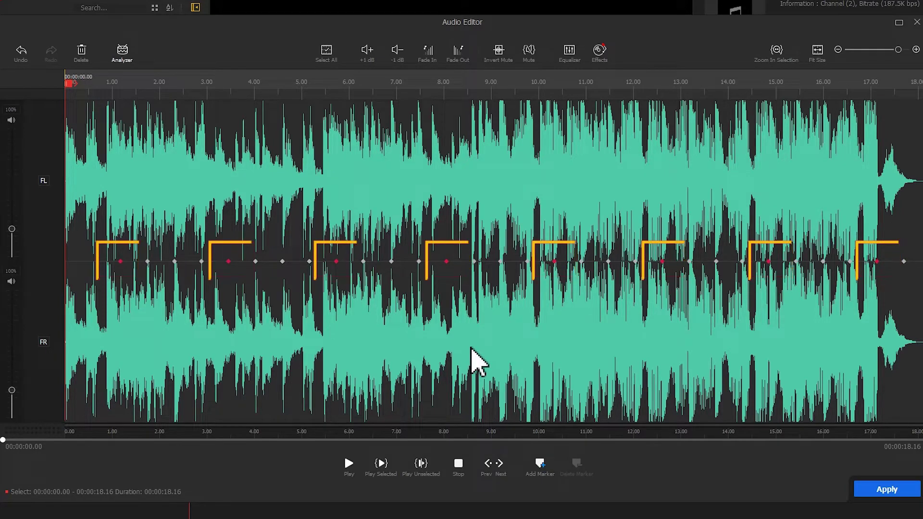
Step: Rerun the Audio Beat analysis with an adjusted highlights interval and beat offset 1
{"action": "left_click", "coordinate": [123, 52]}
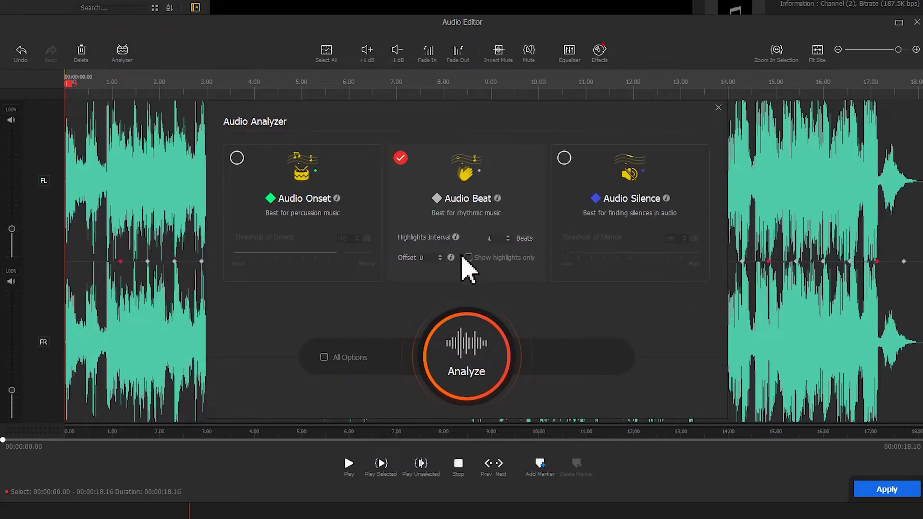
{"action": "left_click", "coordinate": [469, 329]}
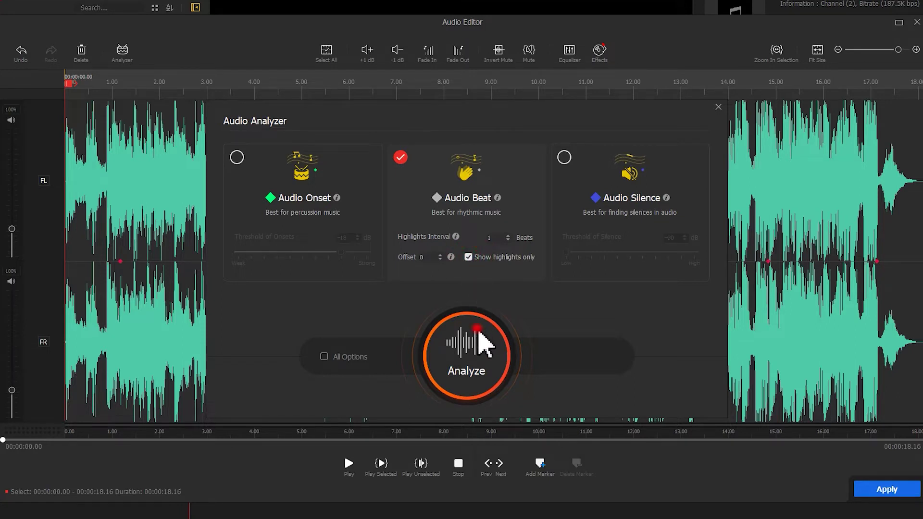
{"action": "left_click", "coordinate": [479, 333]}
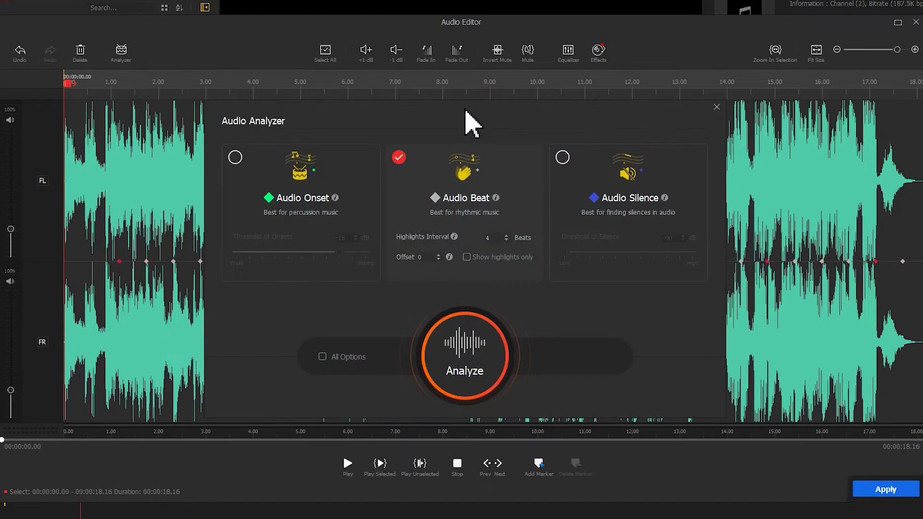
{"action": "left_click", "coordinate": [438, 254]}
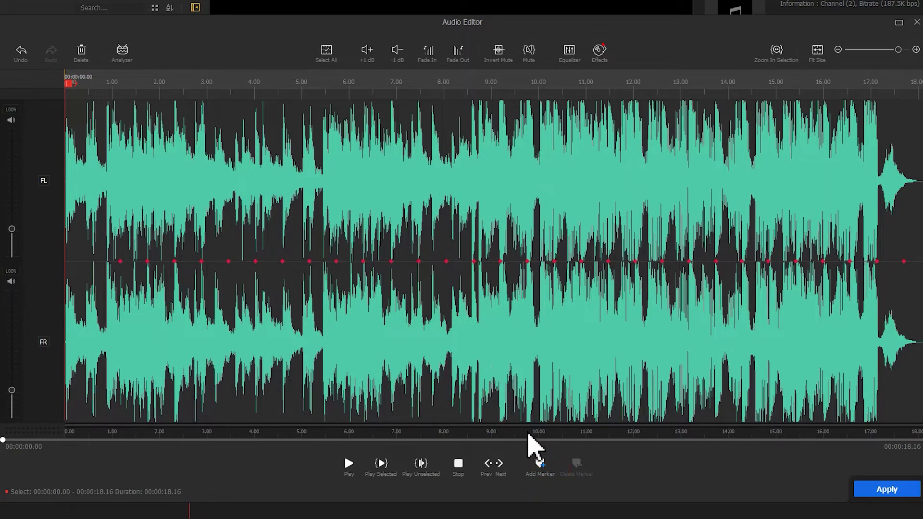
Step: Add markers at all highlighted beats and apply the Audio Editor changes
{"action": "left_click", "coordinate": [541, 465]}
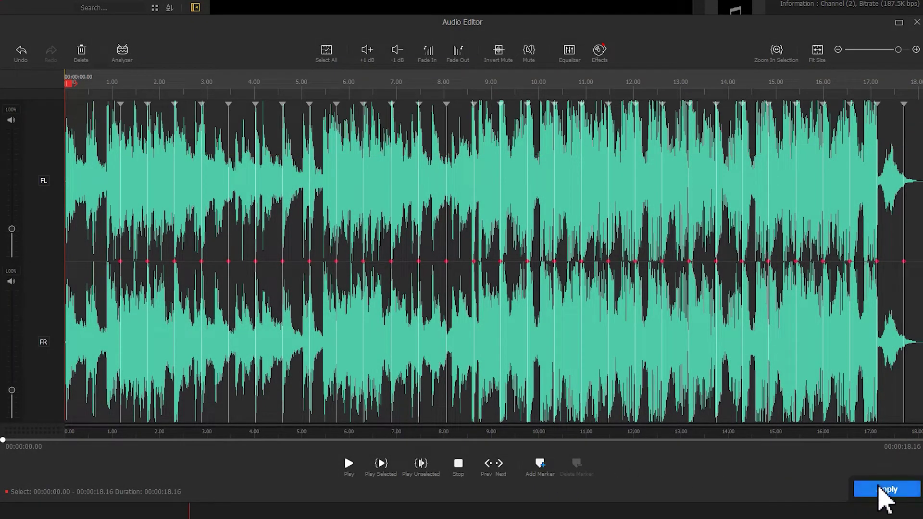
{"action": "left_click", "coordinate": [865, 489]}
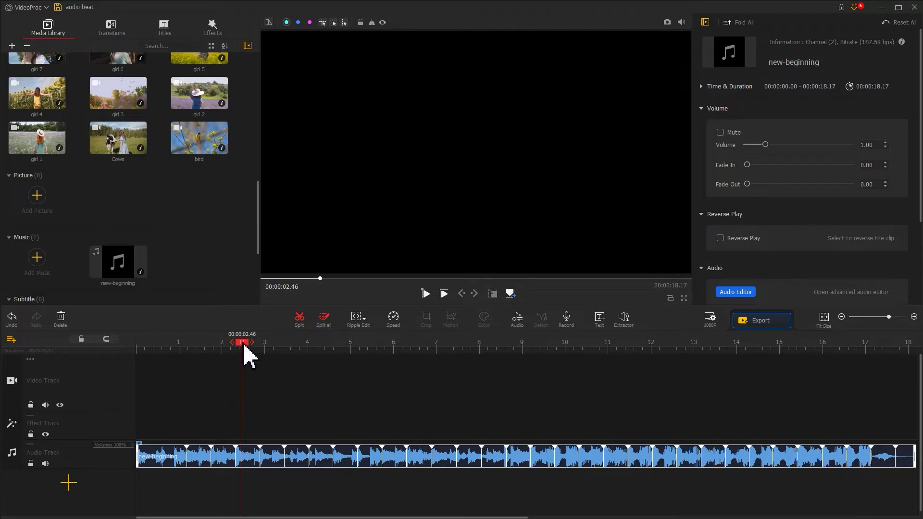
Step: Add a clip marker to the music at about 0.6 s, then bring up that marker's options
{"action": "left_click_drag", "start_coordinate": [244, 345], "coordinate": [163, 357]}
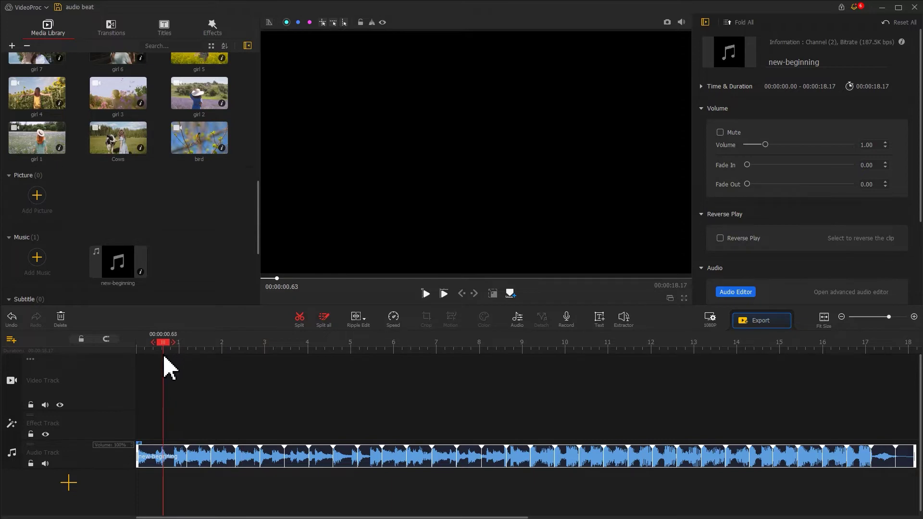
{"action": "right_click", "coordinate": [165, 453]}
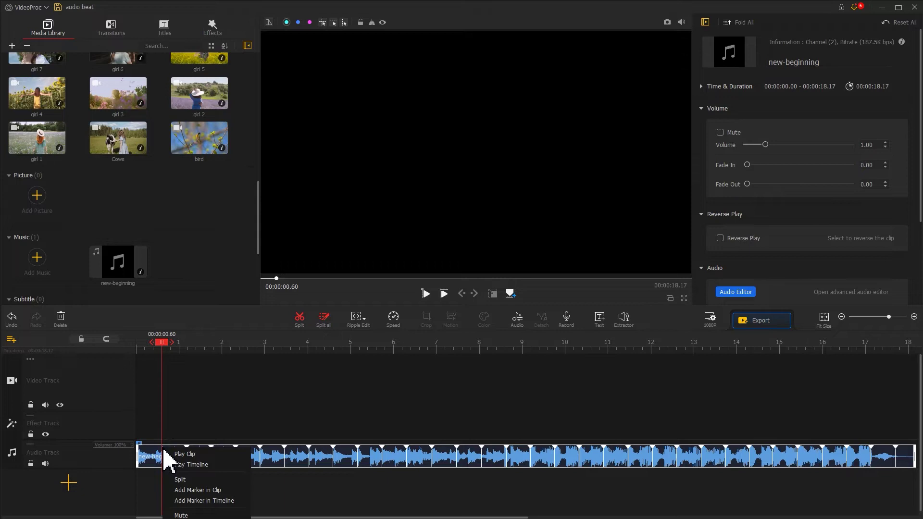
{"action": "left_click", "coordinate": [184, 490]}
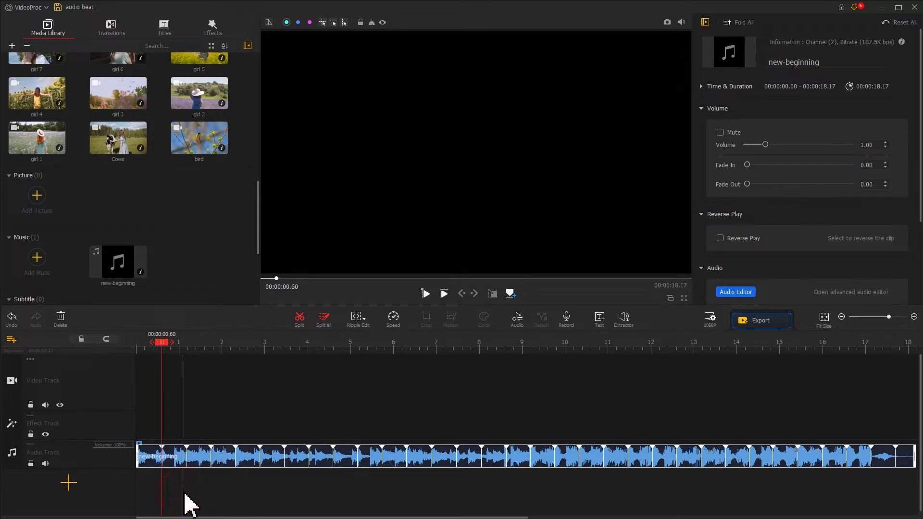
{"action": "left_click_drag", "start_coordinate": [164, 353], "coordinate": [115, 354]}
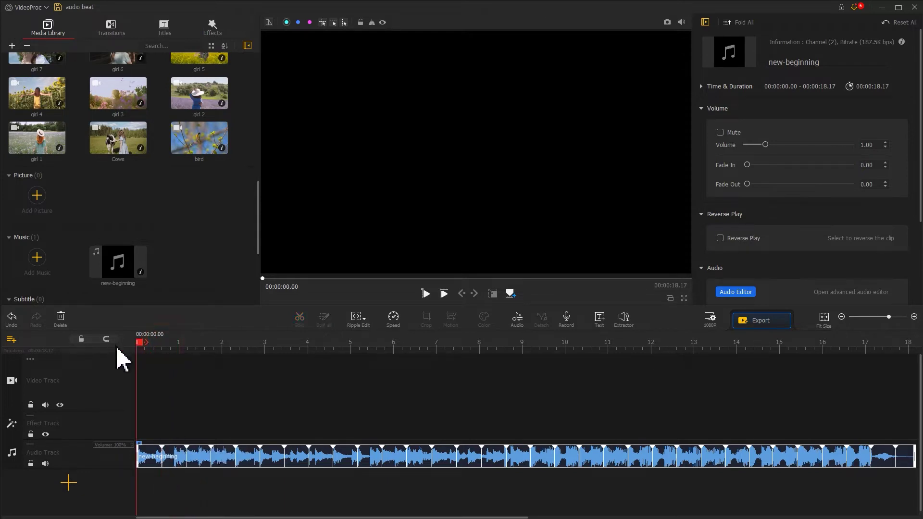
{"action": "right_click", "coordinate": [162, 454]}
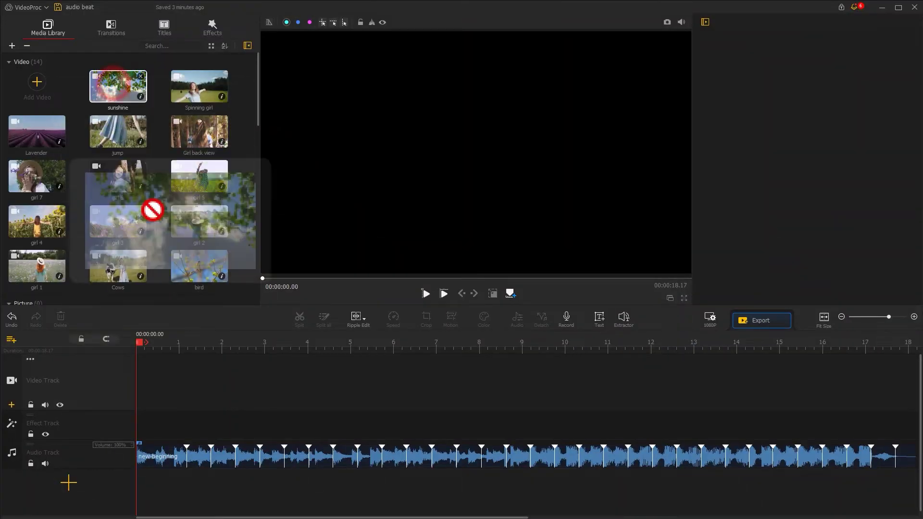
Step: Add sunshine, bird, the girl clips, Girl back view, Cows and Lavender to the video track in order
{"action": "left_click_drag", "start_coordinate": [142, 112], "coordinate": [162, 379]}
{"action": "left_click_drag", "start_coordinate": [202, 278], "coordinate": [245, 379]}
{"action": "left_click_drag", "start_coordinate": [199, 221], "coordinate": [476, 381]}
{"action": "left_click_drag", "start_coordinate": [118, 221], "coordinate": [520, 379]}
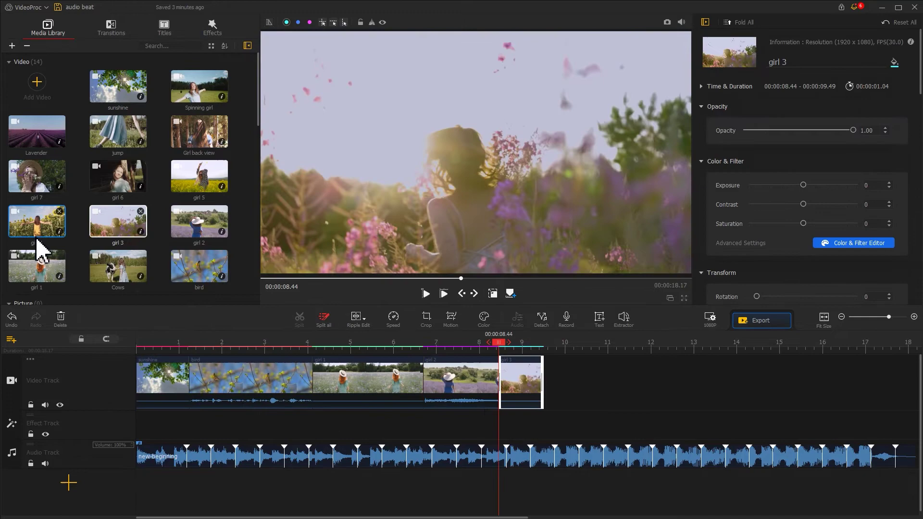
{"action": "left_click_drag", "start_coordinate": [37, 221], "coordinate": [598, 354]}
{"action": "left_click_drag", "start_coordinate": [199, 177], "coordinate": [707, 382]}
{"action": "left_click_drag", "start_coordinate": [199, 131], "coordinate": [801, 383]}
{"action": "left_click_drag", "start_coordinate": [199, 87], "coordinate": [894, 379]}
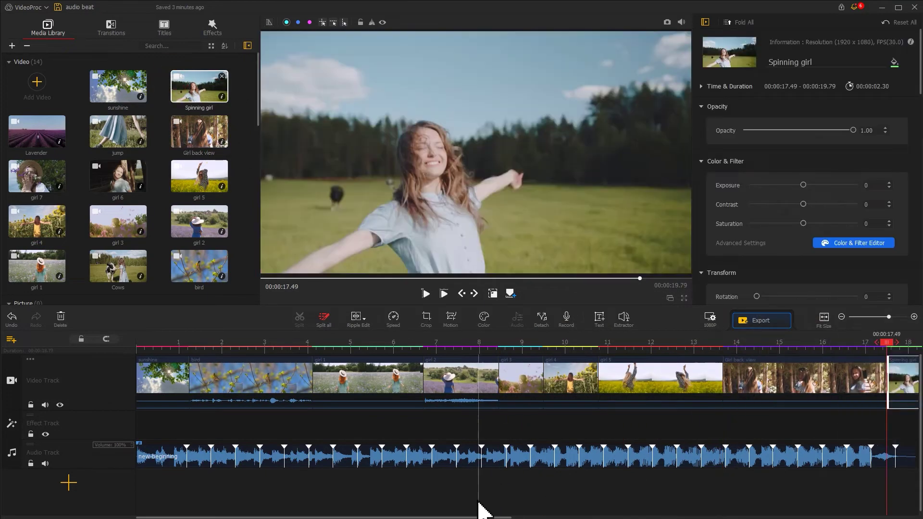
{"action": "left_click_drag", "start_coordinate": [478, 516], "coordinate": [721, 516]}
{"action": "left_click_drag", "start_coordinate": [118, 132], "coordinate": [480, 379]}
{"action": "left_click_drag", "start_coordinate": [117, 265], "coordinate": [480, 379]}
{"action": "left_click_drag", "start_coordinate": [37, 265], "coordinate": [639, 361]}
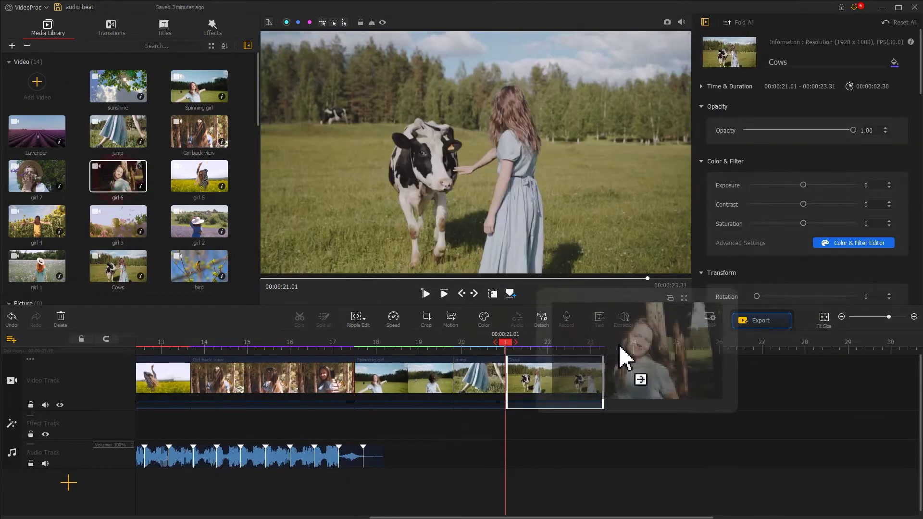
{"action": "left_click_drag", "start_coordinate": [118, 177], "coordinate": [700, 379]}
{"action": "left_click_drag", "start_coordinate": [36, 177], "coordinate": [707, 379]}
{"action": "left_click_drag", "start_coordinate": [37, 131], "coordinate": [705, 374]}
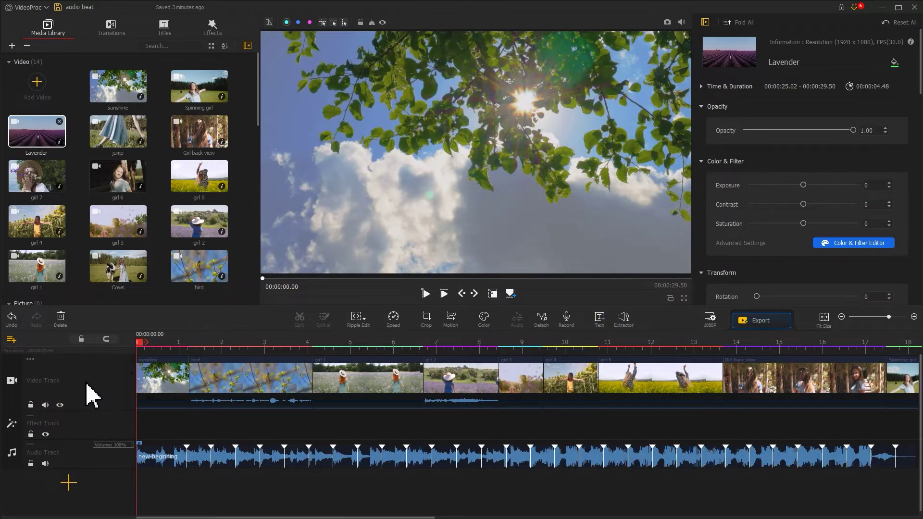
Step: Mute the video track's original clip audio with its speaker icon
{"action": "left_click", "coordinate": [45, 404]}
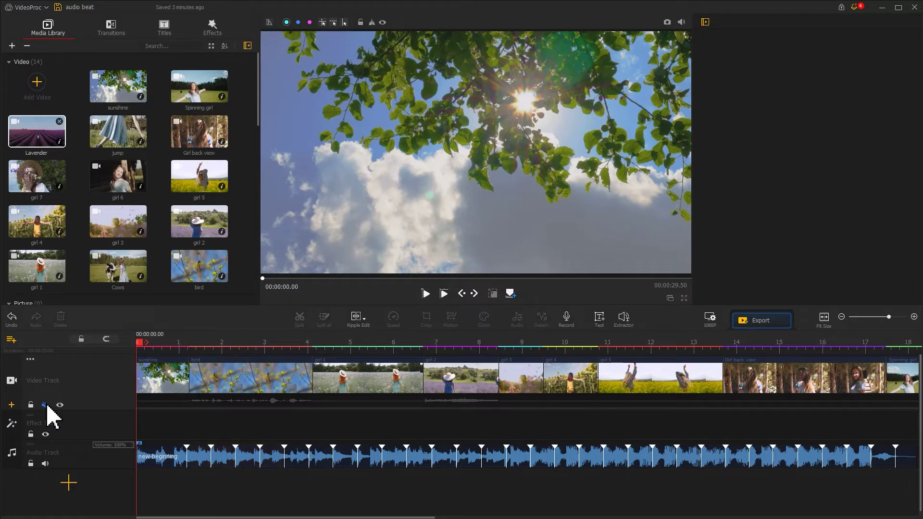
Step: Split the bird clip at the 2.31 s beat marker and delete the leftover end
{"action": "left_click", "coordinate": [45, 406]}
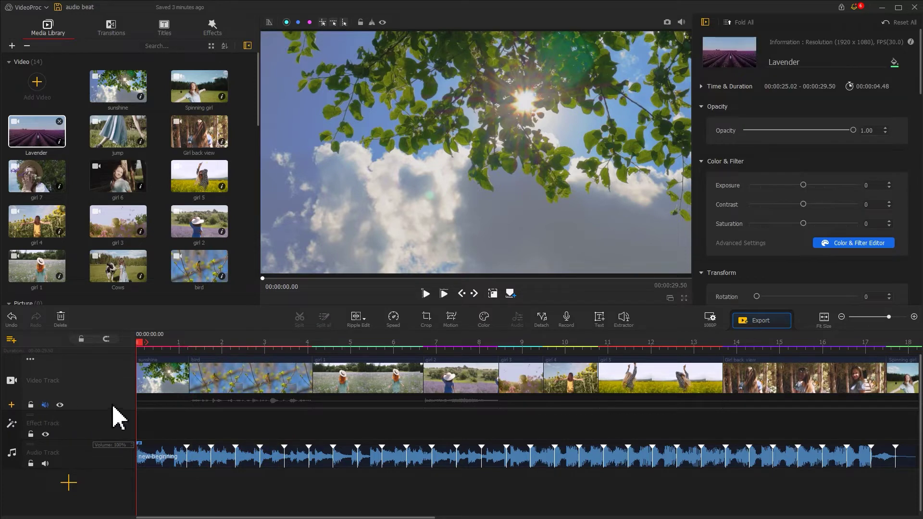
{"action": "left_click", "coordinate": [218, 383]}
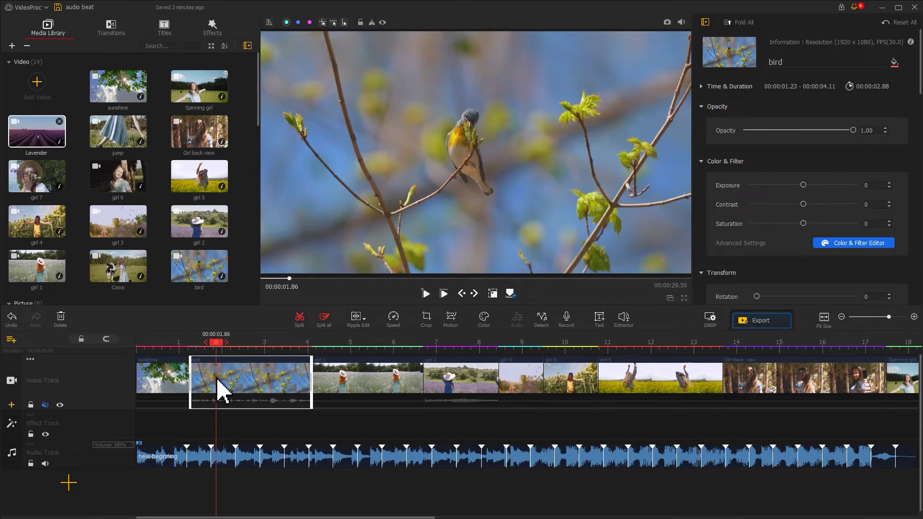
{"action": "left_click_drag", "start_coordinate": [221, 351], "coordinate": [241, 356]}
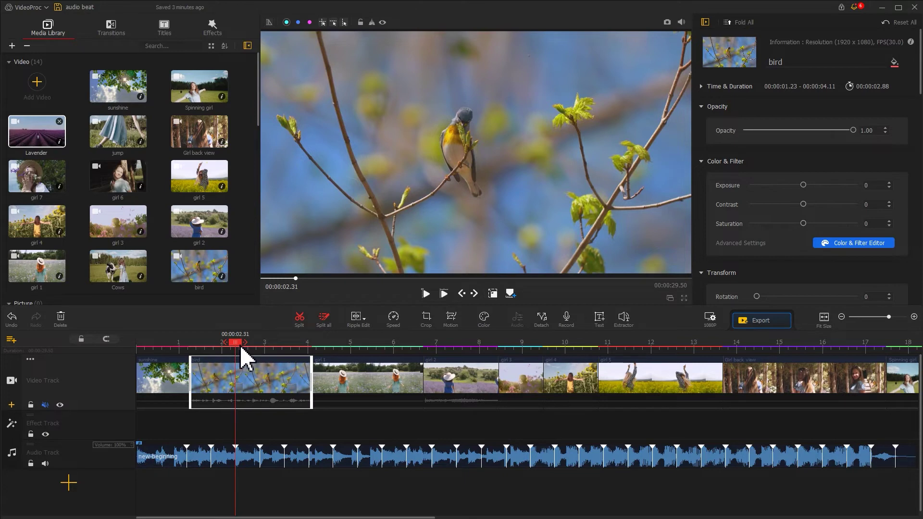
{"action": "left_click", "coordinate": [300, 319]}
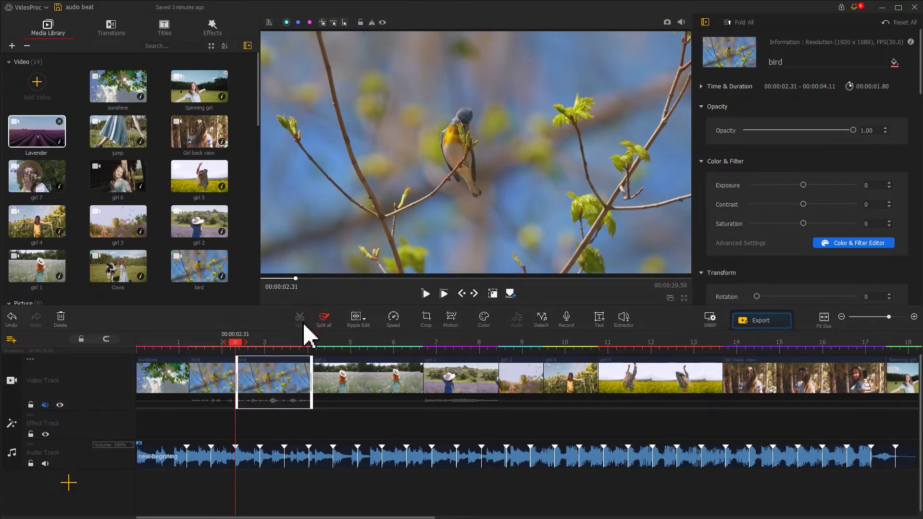
{"action": "key", "text": "Delete"}
Step: Split girl 1 at the next beat marker, about 3.45 s, and delete its leftover end
{"action": "left_click", "coordinate": [260, 382]}
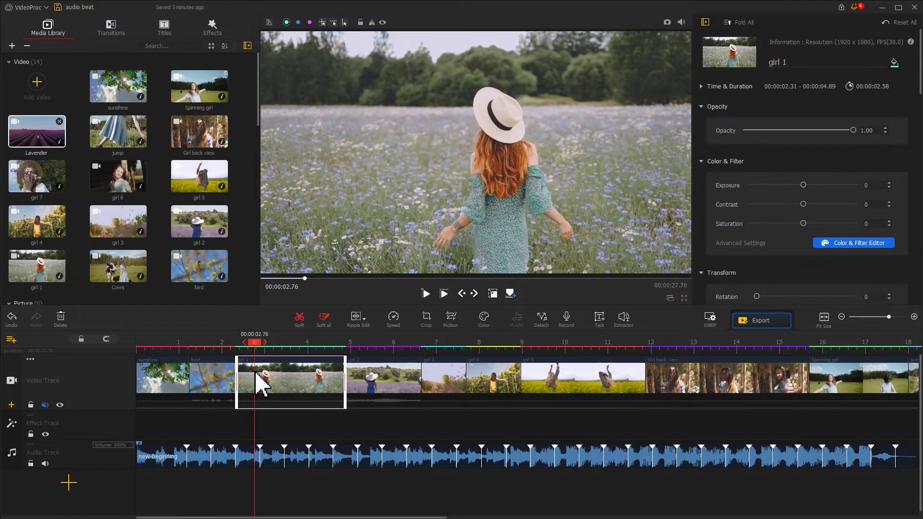
{"action": "left_click_drag", "start_coordinate": [260, 345], "coordinate": [289, 350]}
{"action": "left_click", "coordinate": [299, 317]}
{"action": "left_click", "coordinate": [294, 386]}
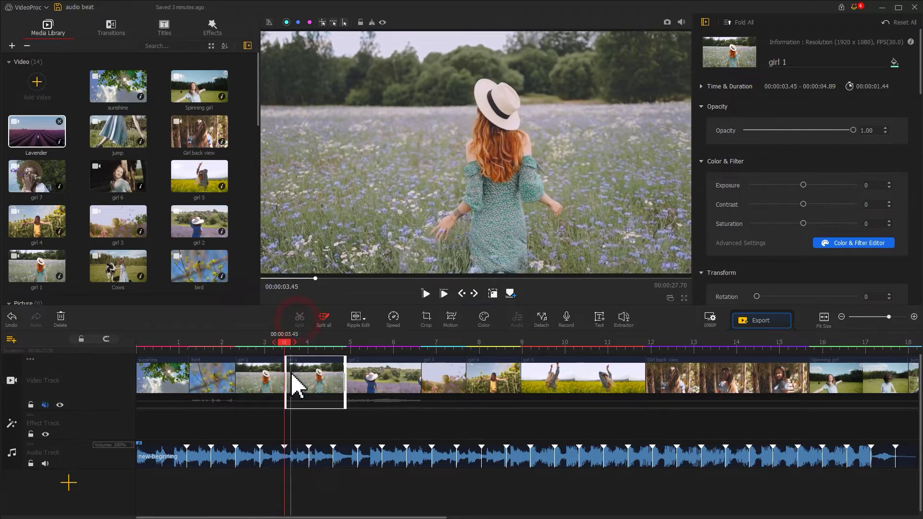
{"action": "key", "text": "Delete"}
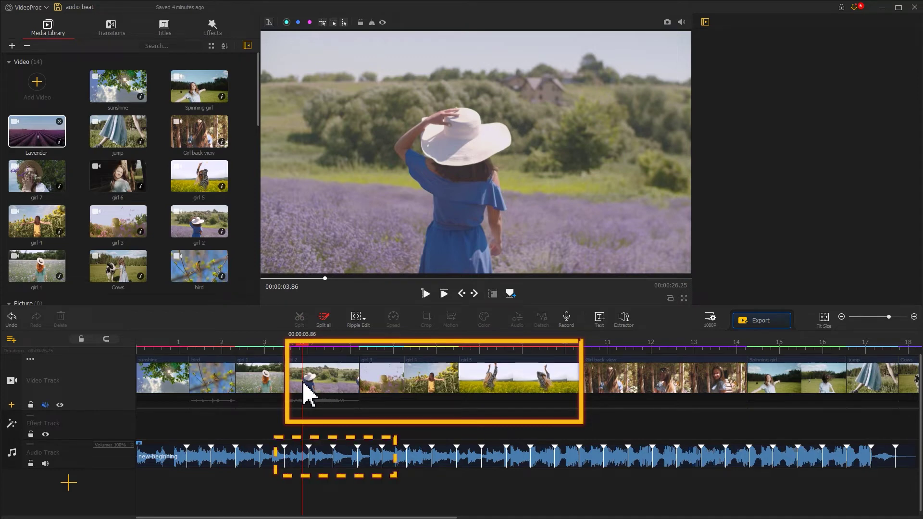
Step: Shorten girl 2, girl 4, girl 5 and Girl back view so each ends on a beat marker
{"action": "left_click", "coordinate": [307, 393]}
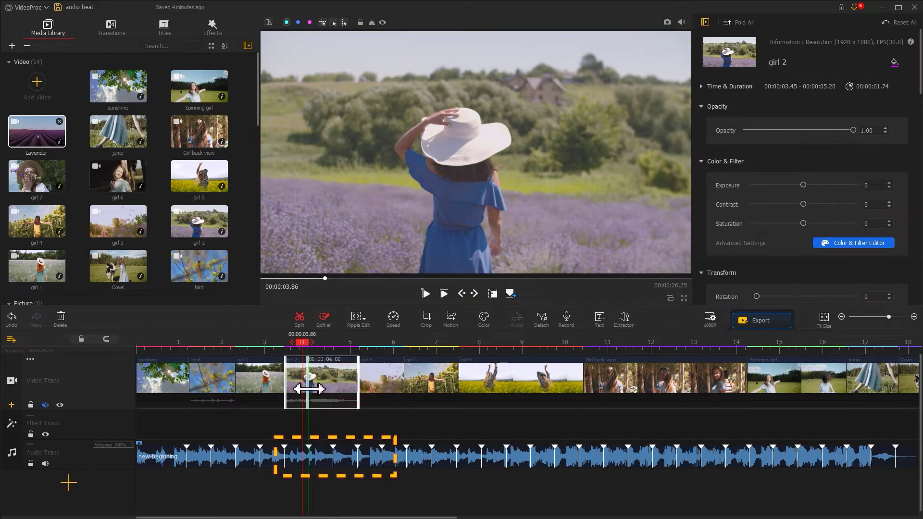
{"action": "left_click_drag", "start_coordinate": [308, 390], "coordinate": [333, 389]}
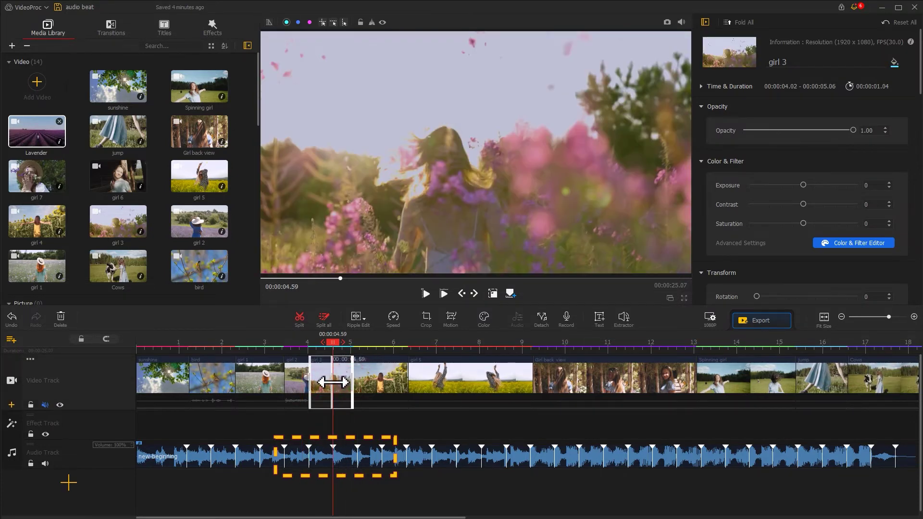
{"action": "left_click", "coordinate": [361, 390]}
{"action": "left_click_drag", "start_coordinate": [386, 378], "coordinate": [359, 379]}
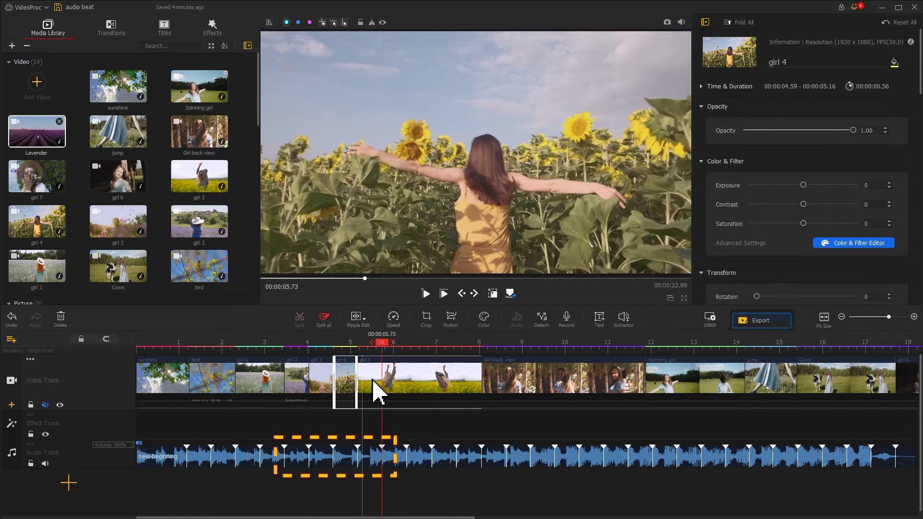
{"action": "left_click", "coordinate": [377, 392]}
{"action": "left_click_drag", "start_coordinate": [481, 389], "coordinate": [383, 393]}
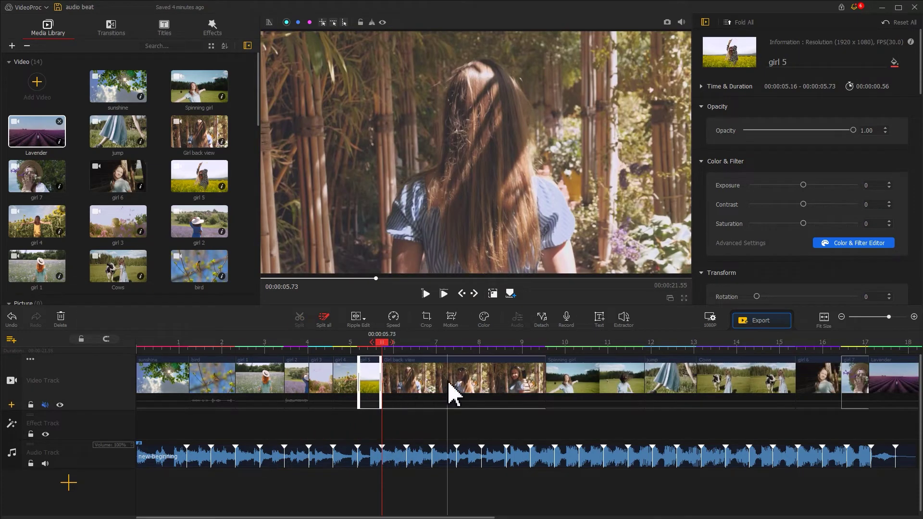
{"action": "left_click", "coordinate": [447, 392]}
{"action": "left_click_drag", "start_coordinate": [542, 379], "coordinate": [485, 378]}
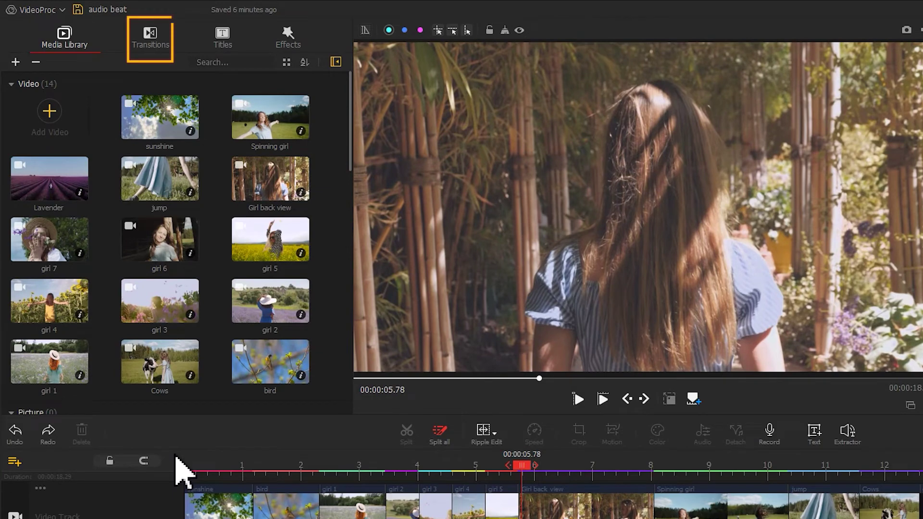
Step: Place a Fade transition at the video track's very start and a Doorway between bird and girl 1
{"action": "left_click", "coordinate": [151, 40]}
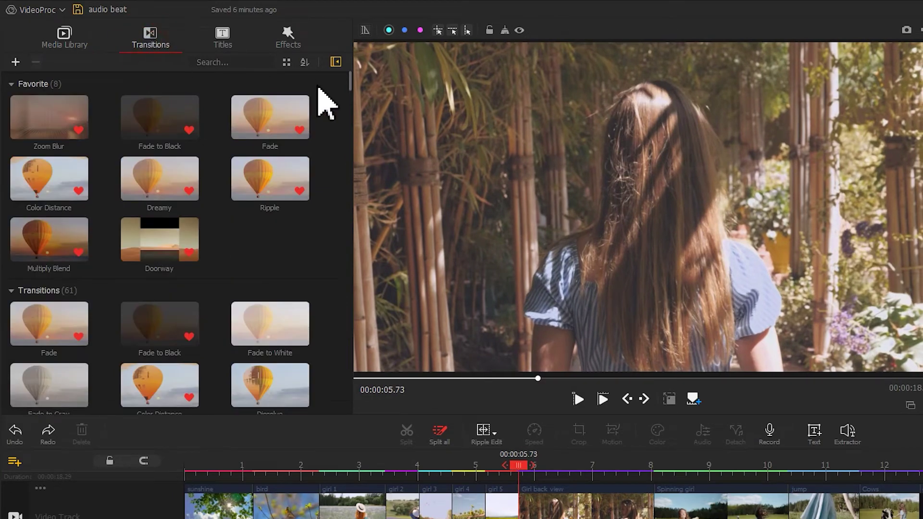
{"action": "mouse_move", "coordinate": [351, 82]}
{"action": "left_mouse_down"}
{"action": "mouse_move", "coordinate": [370, 303]}
{"action": "mouse_move", "coordinate": [371, 86]}
{"action": "left_mouse_up"}
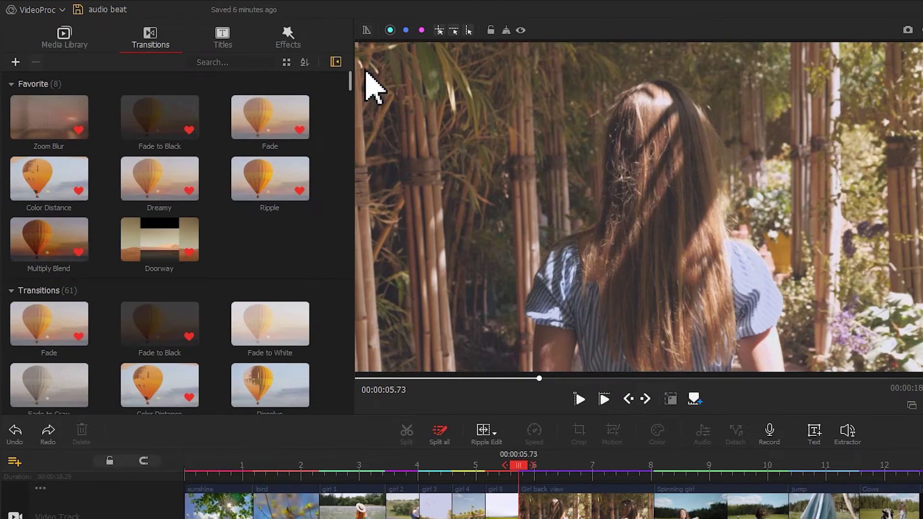
{"action": "left_click", "coordinate": [276, 119]}
{"action": "left_click_drag", "start_coordinate": [276, 121], "coordinate": [145, 384]}
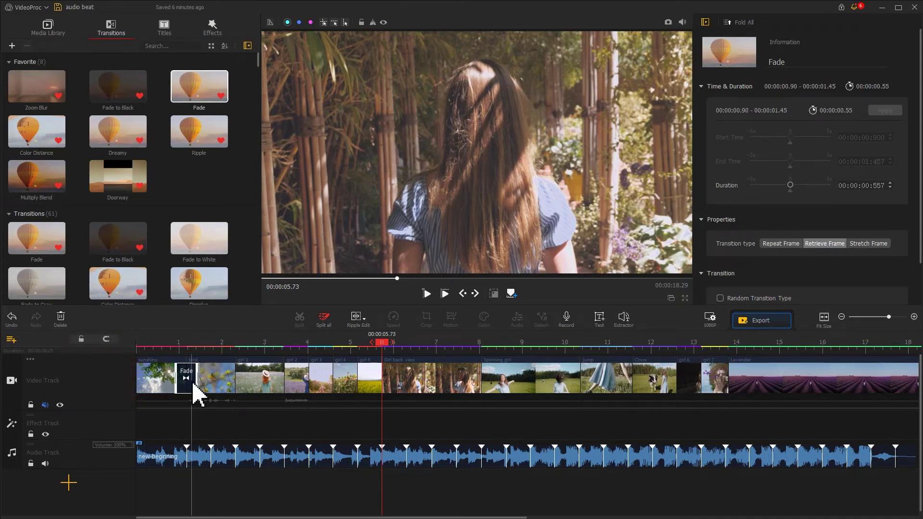
{"action": "left_click_drag", "start_coordinate": [186, 390], "coordinate": [146, 397]}
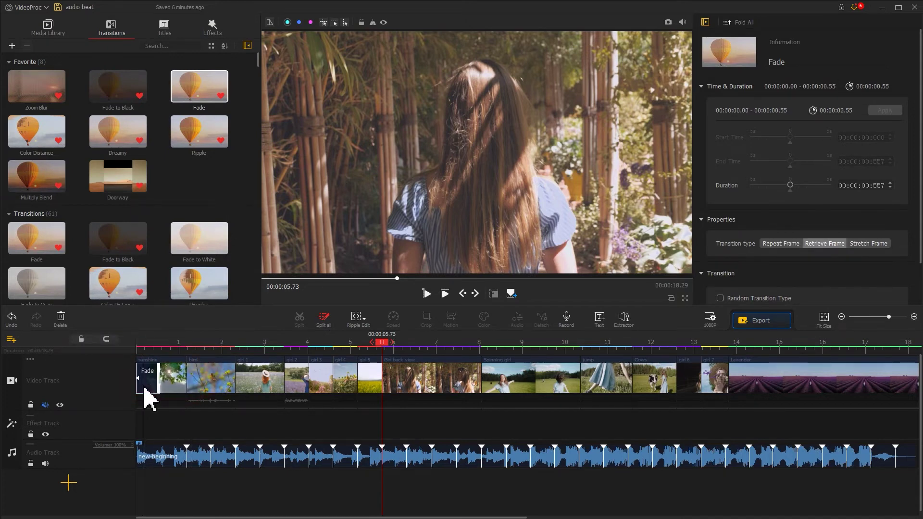
{"action": "left_click_drag", "start_coordinate": [119, 189], "coordinate": [244, 388]}
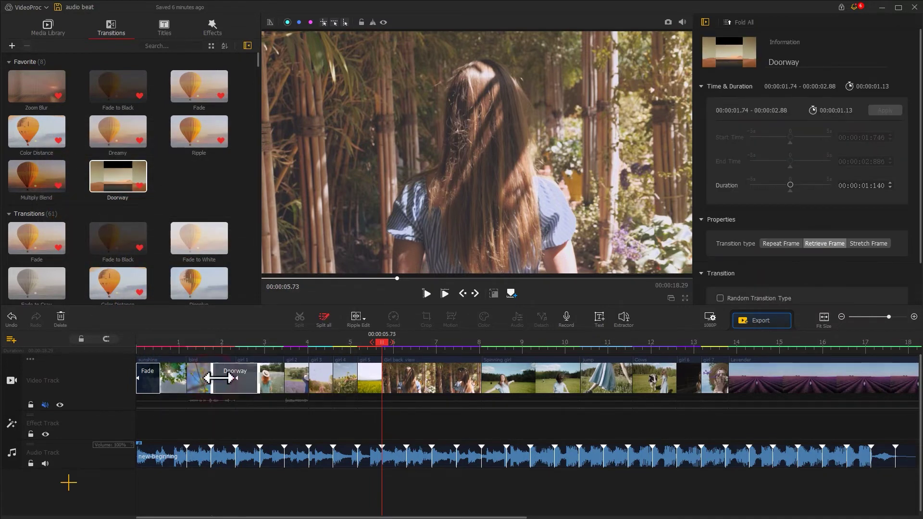
Step: Shorten the Doorway transition to 0.29 seconds and add another Fade between later clips
{"action": "left_click_drag", "start_coordinate": [231, 377], "coordinate": [232, 378]}
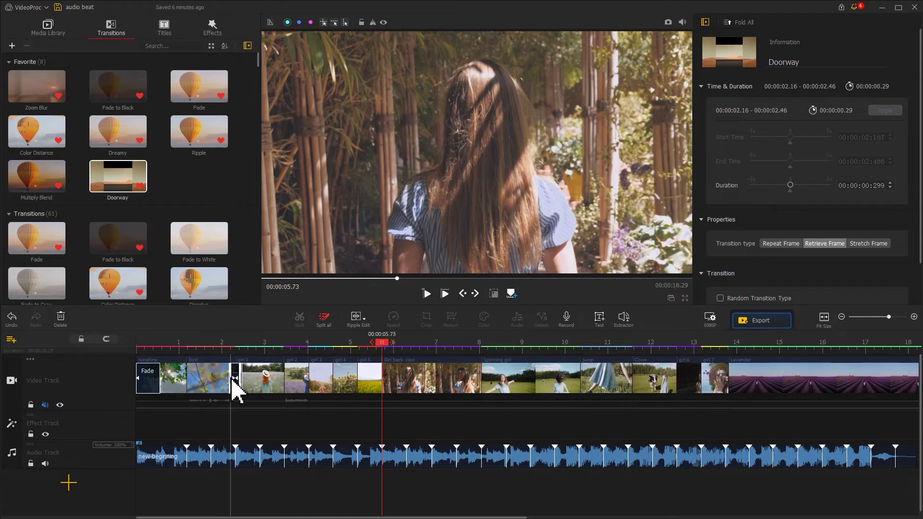
{"action": "left_click_drag", "start_coordinate": [191, 93], "coordinate": [609, 380]}
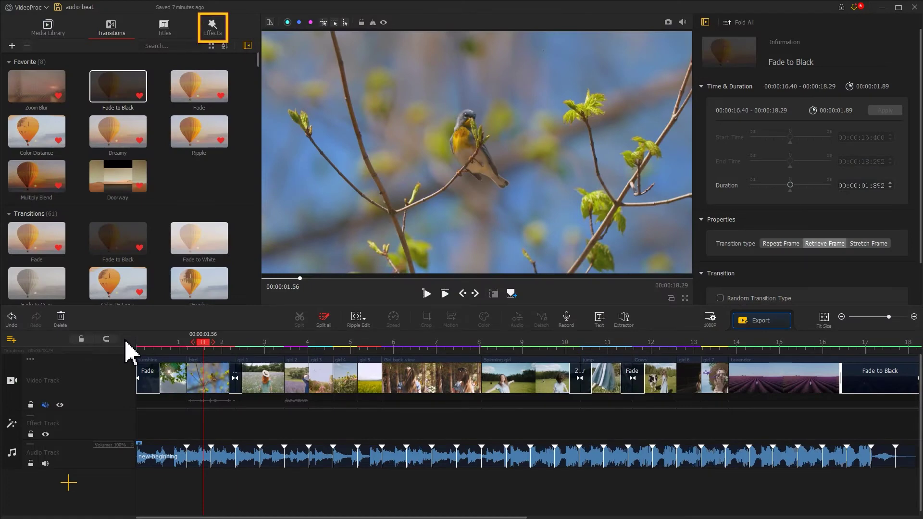
Step: Lay the Mask effect over the video's opening and trim it to end at 2.46 seconds
{"action": "left_click", "coordinate": [213, 28]}
{"action": "left_click_drag", "start_coordinate": [260, 68], "coordinate": [274, 172]}
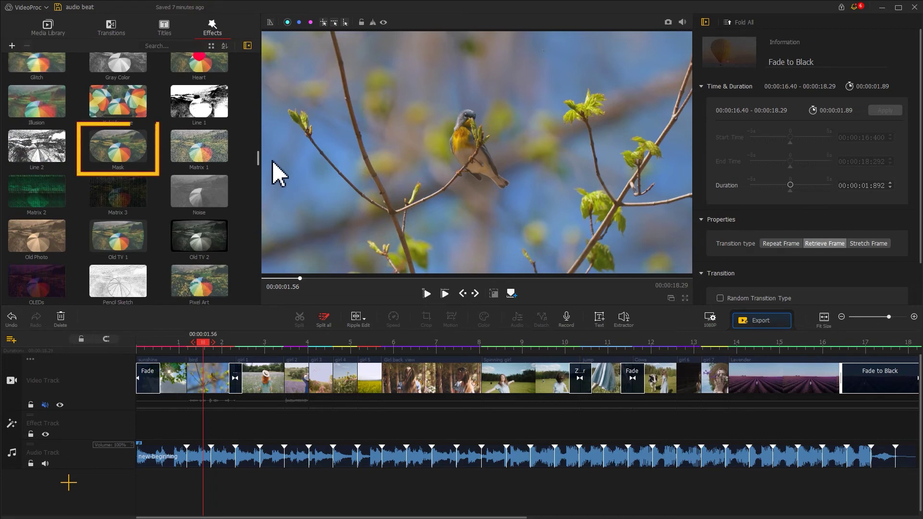
{"action": "left_click_drag", "start_coordinate": [123, 161], "coordinate": [142, 442]}
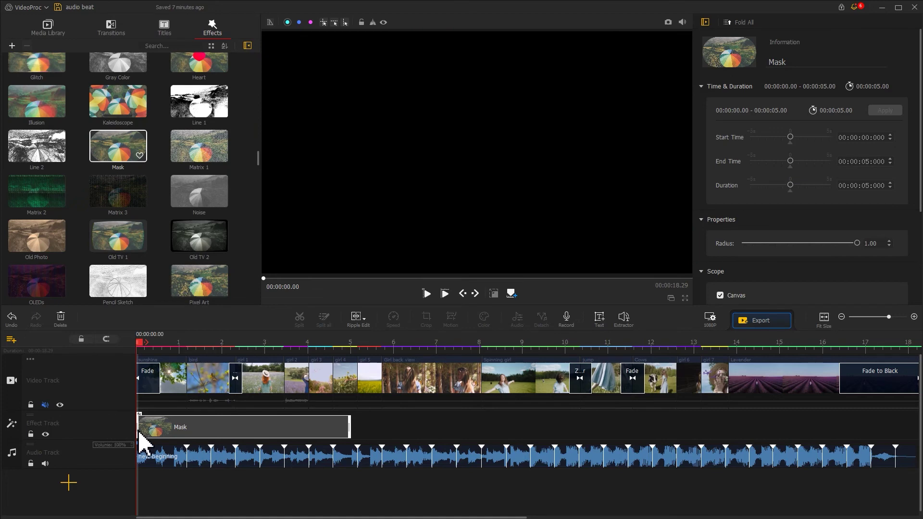
{"action": "left_click", "coordinate": [347, 428]}
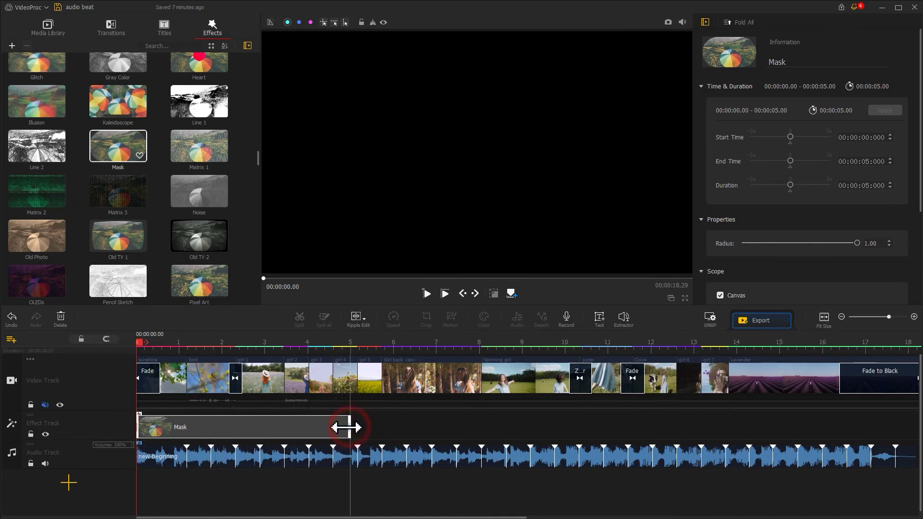
{"action": "left_click_drag", "start_coordinate": [347, 428], "coordinate": [241, 428]}
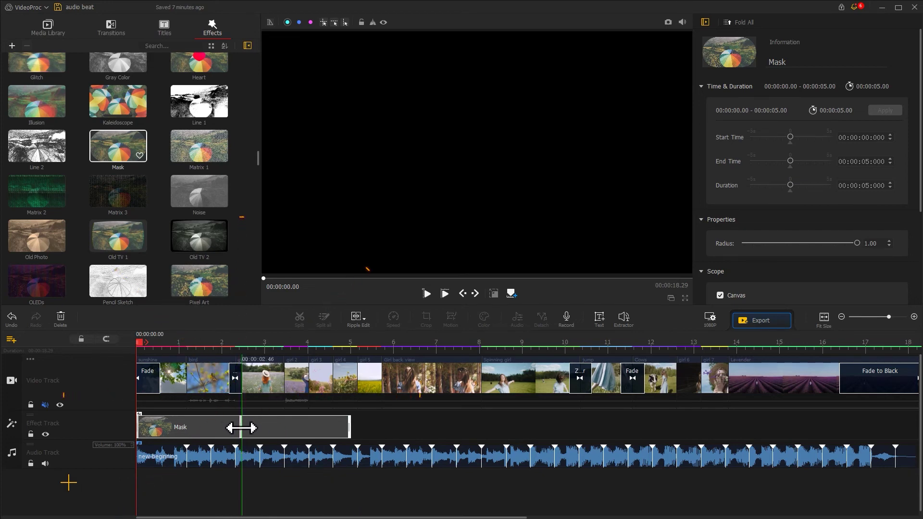
{"action": "left_click_drag", "start_coordinate": [241, 427], "coordinate": [242, 428]}
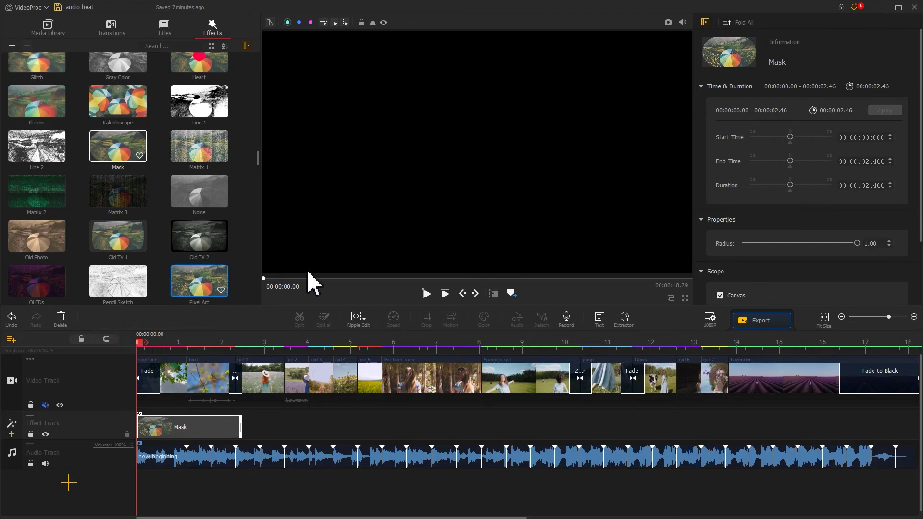
{"action": "left_click", "coordinate": [426, 294]}
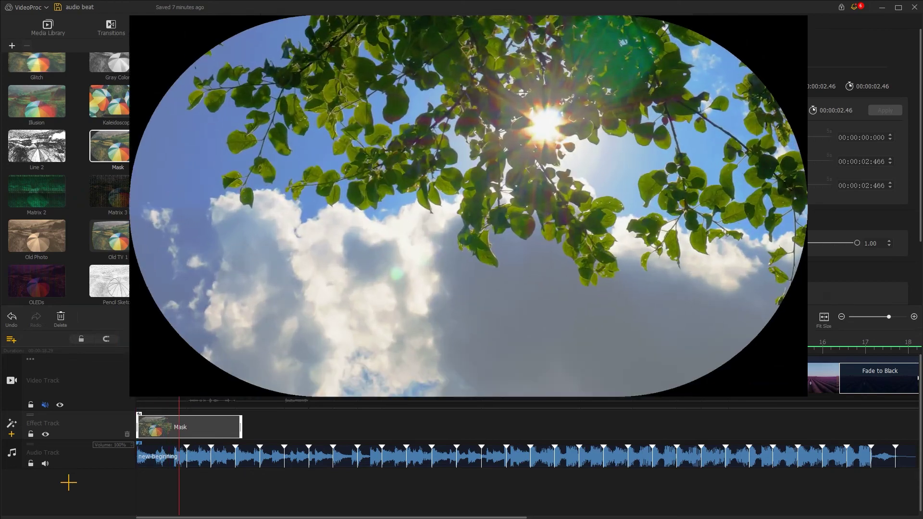